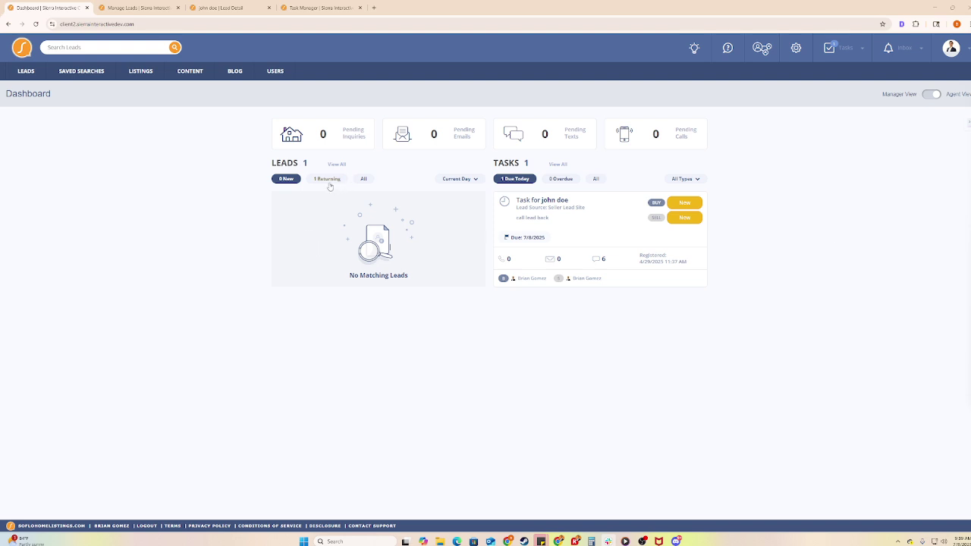
Show the returning leads on the dashboard and check the pending task summary by type.
left_click(327, 179)
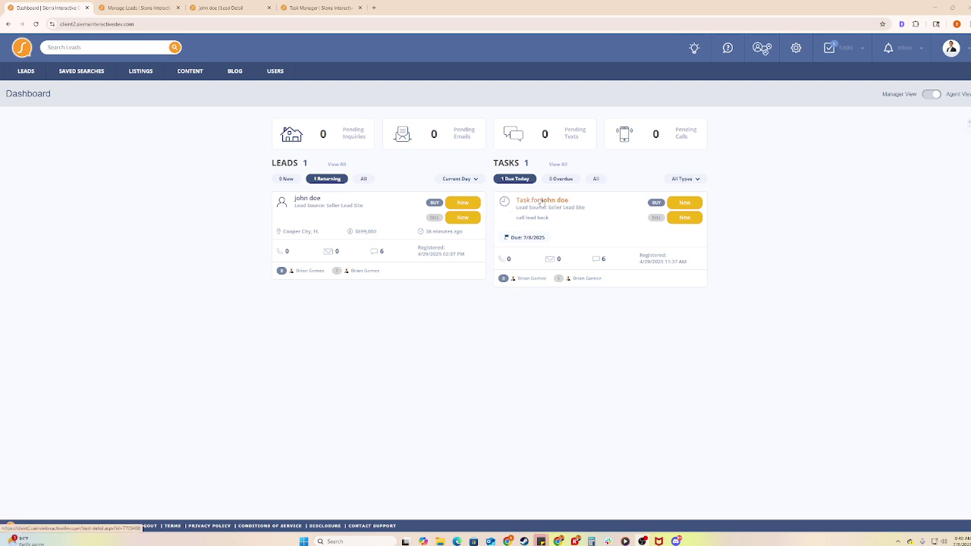
left_click(831, 51)
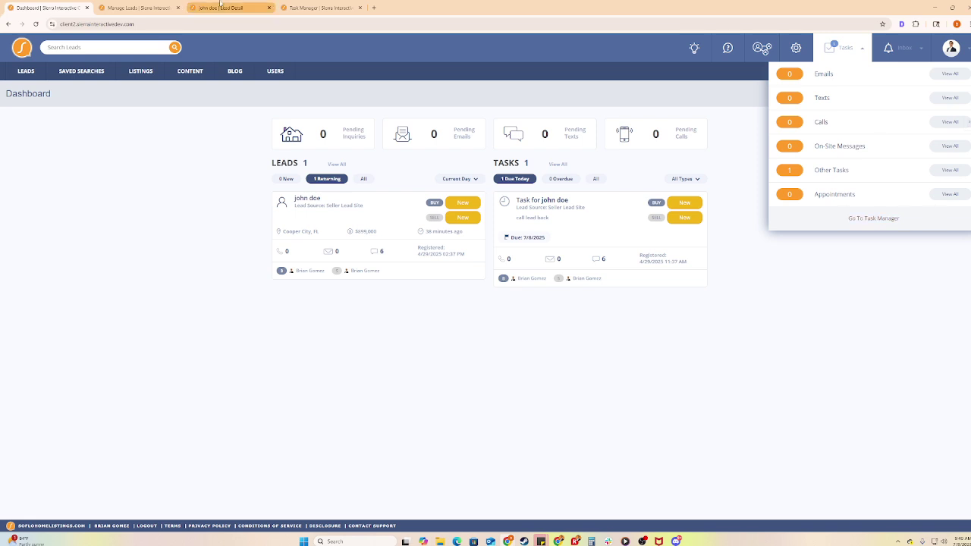
Switch to the Task Manager's call tasks and view the actions available for the lead's call task.
left_click(312, 8)
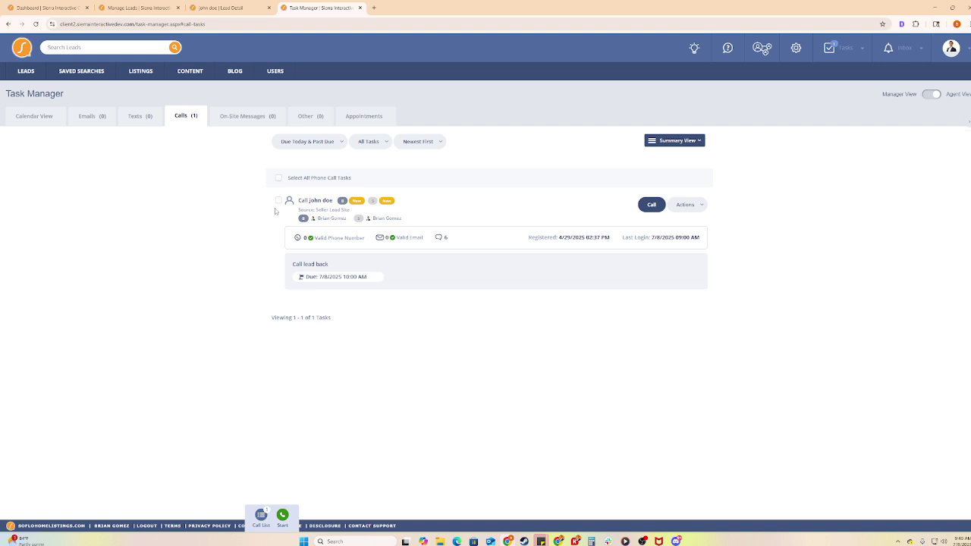
left_click(687, 206)
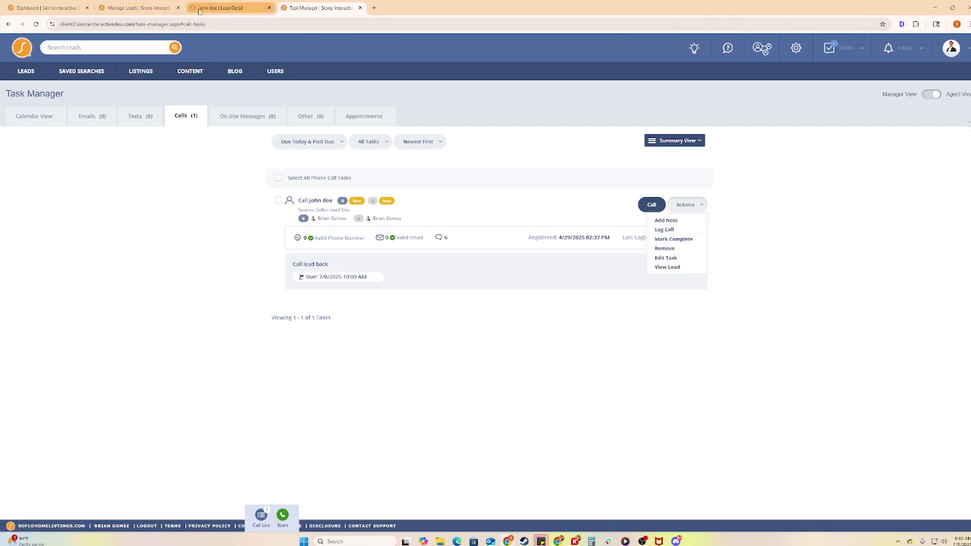
Mark the "call lead back" task complete on the lead's detail page.
left_click(199, 10)
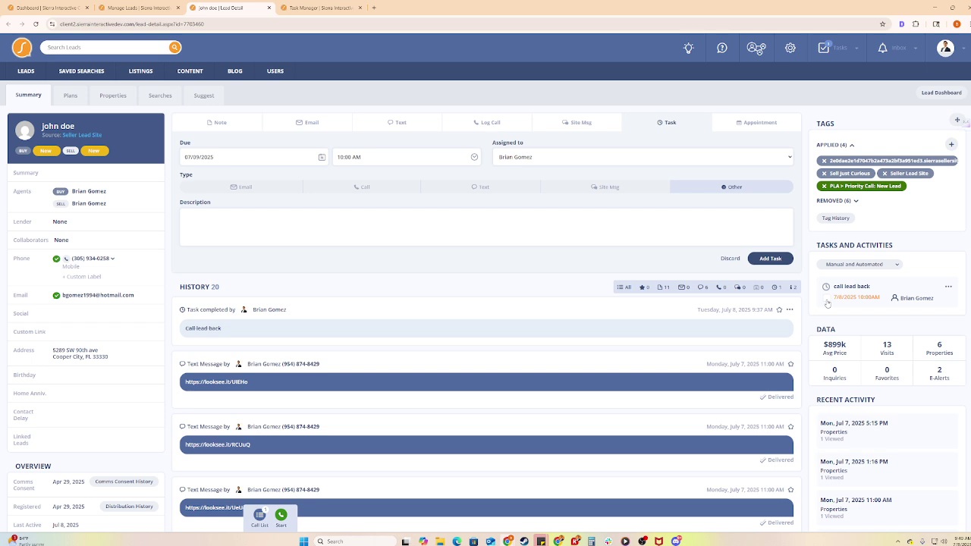
left_click(827, 301)
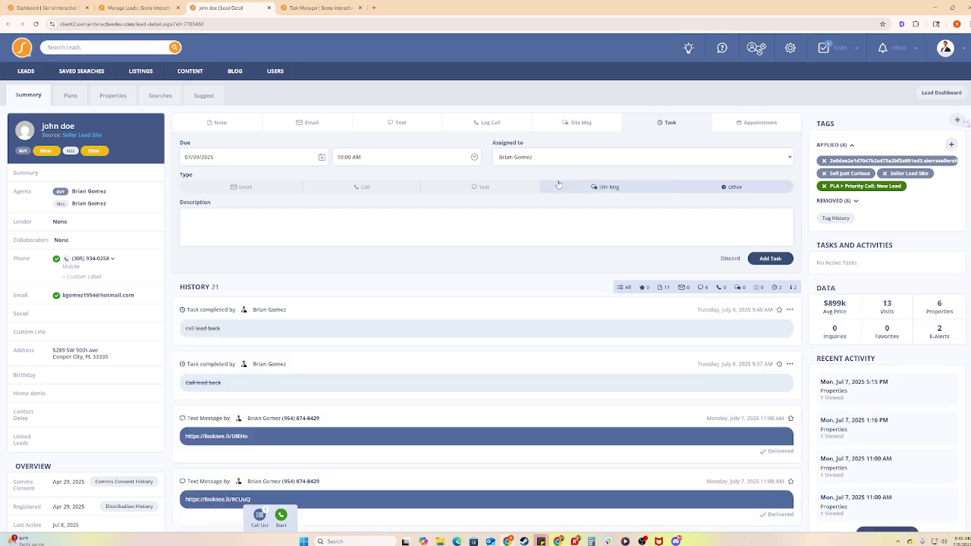
Switch to the Manage Leads page and view the assigned leads under PLA Calls.
left_click(97, 12)
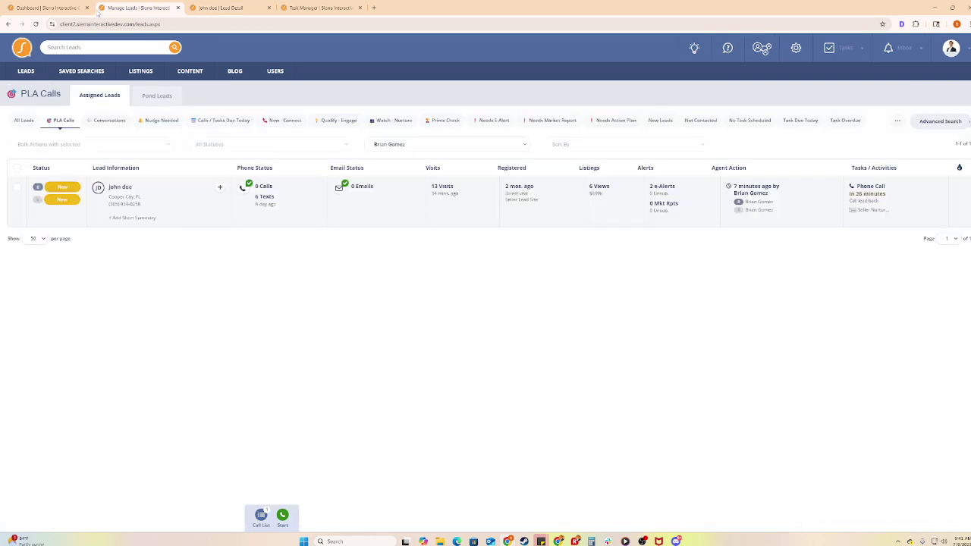
left_click(31, 76)
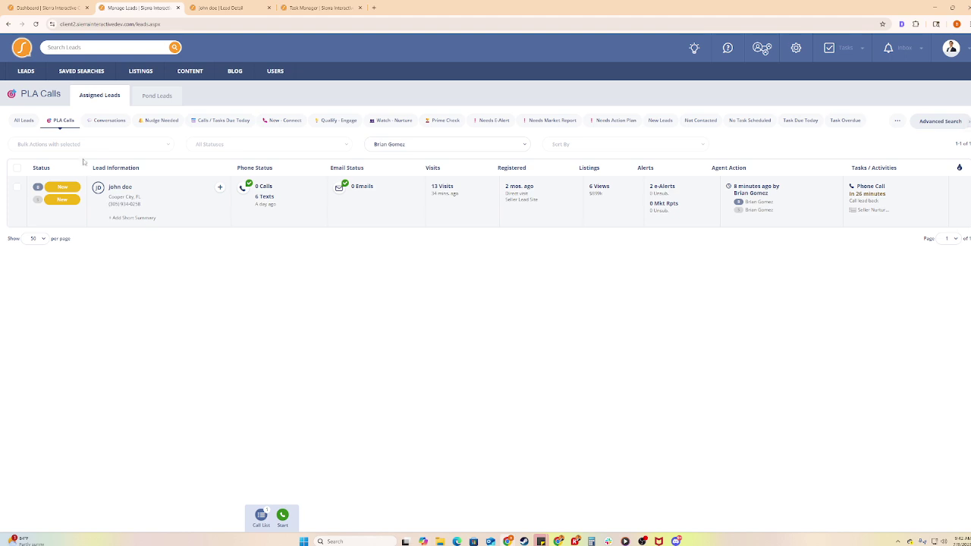
left_click(282, 516)
Start a text message to the lead in the PLA Calls list and review the earlier messages.
left_click(220, 188)
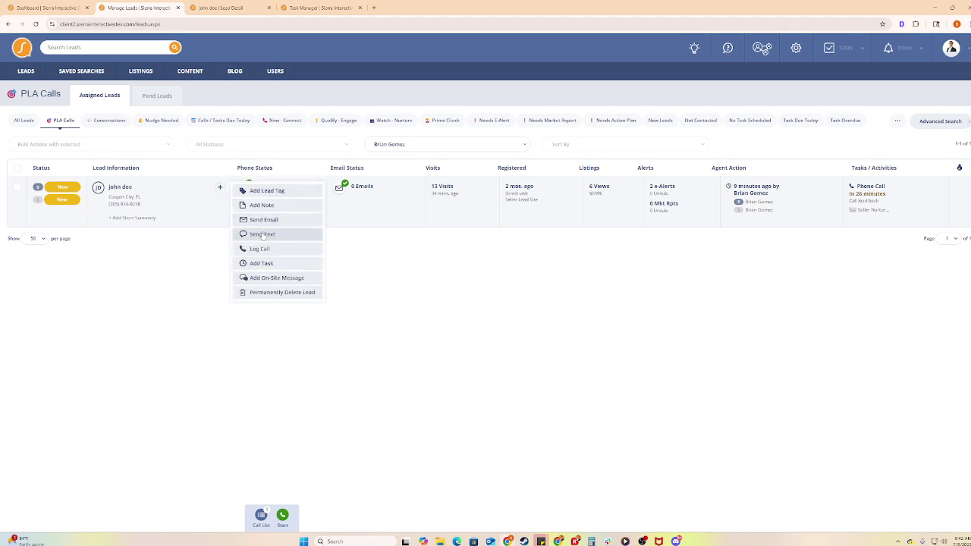
left_click(263, 234)
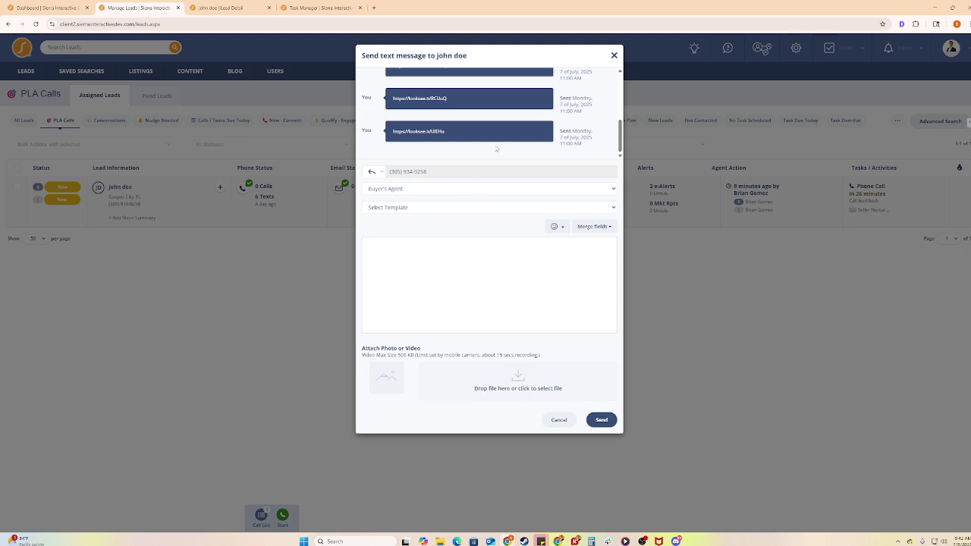
scroll(495, 147, "up", 1)
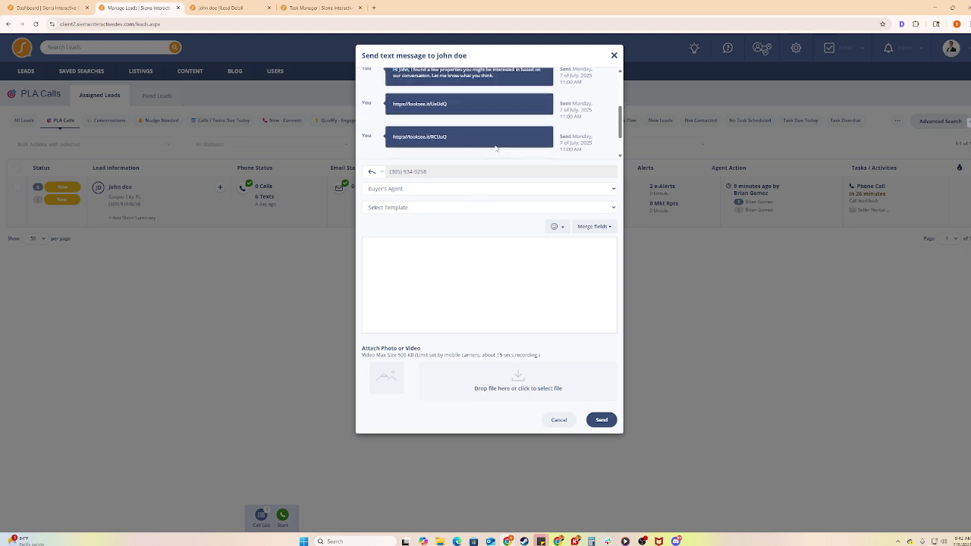
Fill the text message from the template "Buyer Saved a Property - Call Outcome = Call Attempt, No Answer V1", check the merge fields, and cancel the message.
left_click(416, 209)
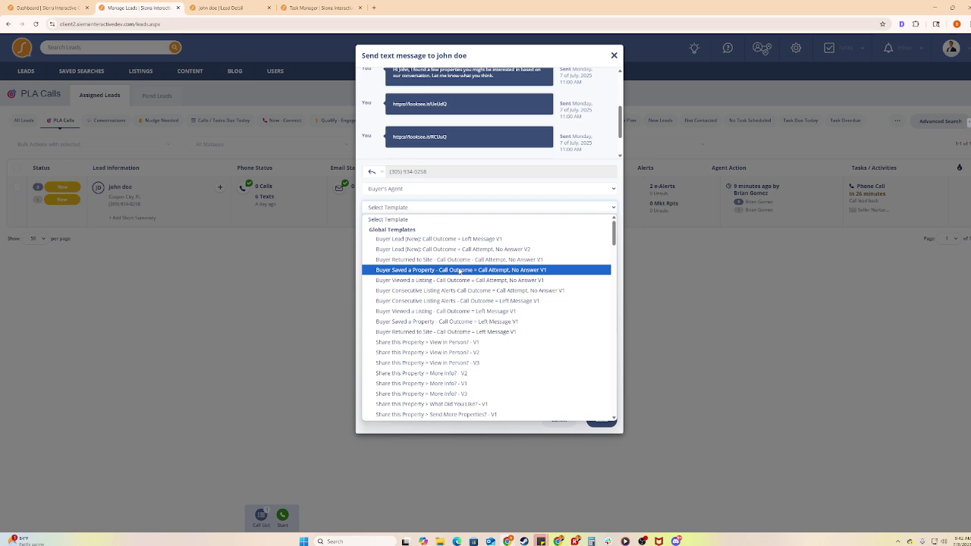
scroll(459, 272, "down", 2)
scroll(458, 271, "up", 2)
left_click(453, 271)
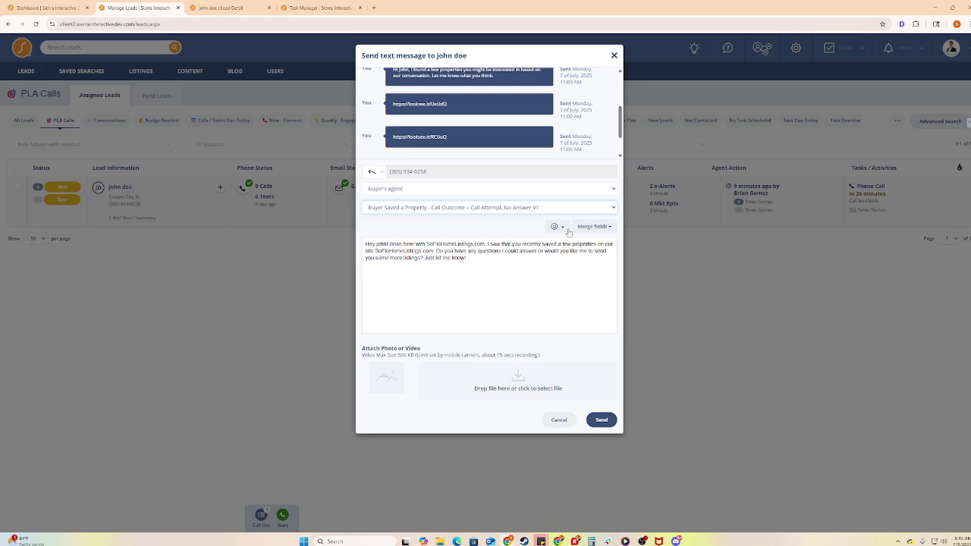
left_click(594, 226)
left_click(408, 232)
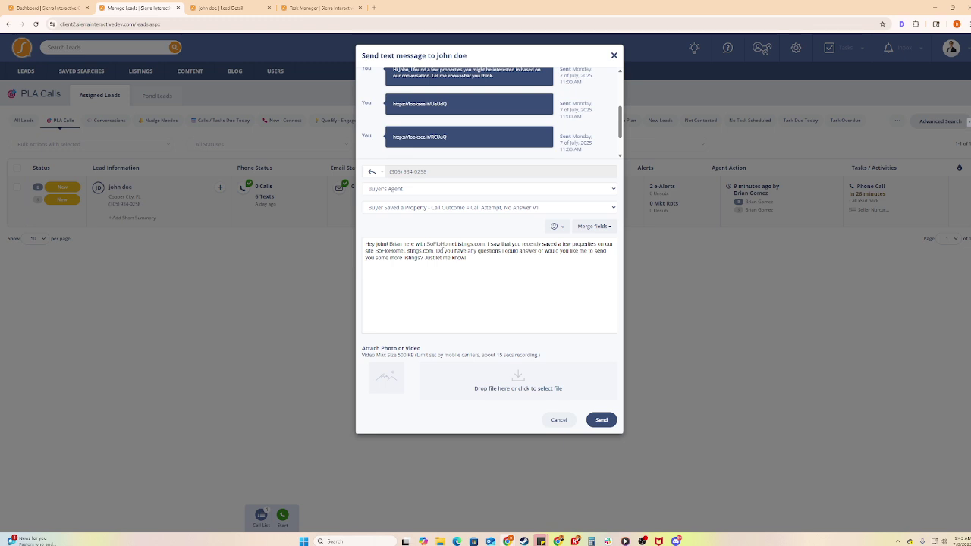
left_click(560, 420)
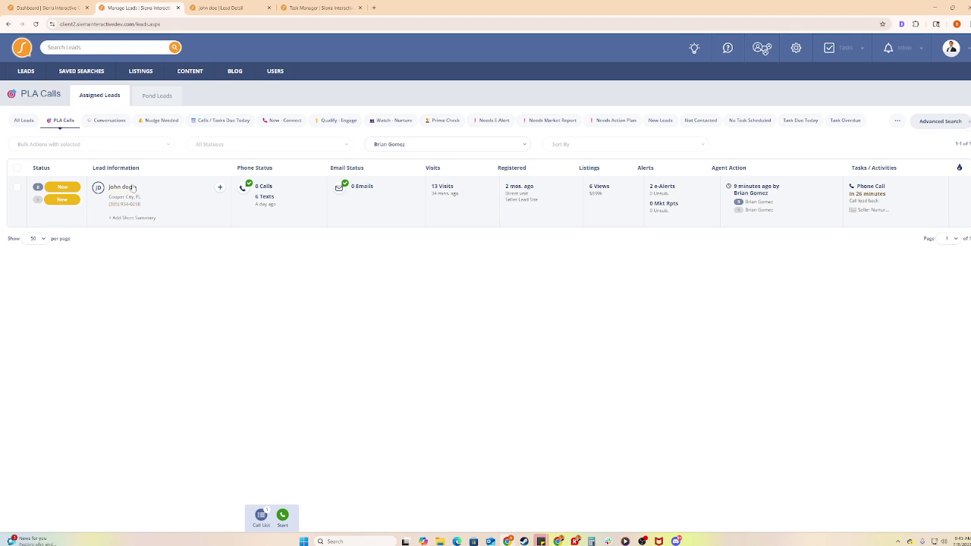
View the phone status options for the lead without changing the status.
left_click(245, 190)
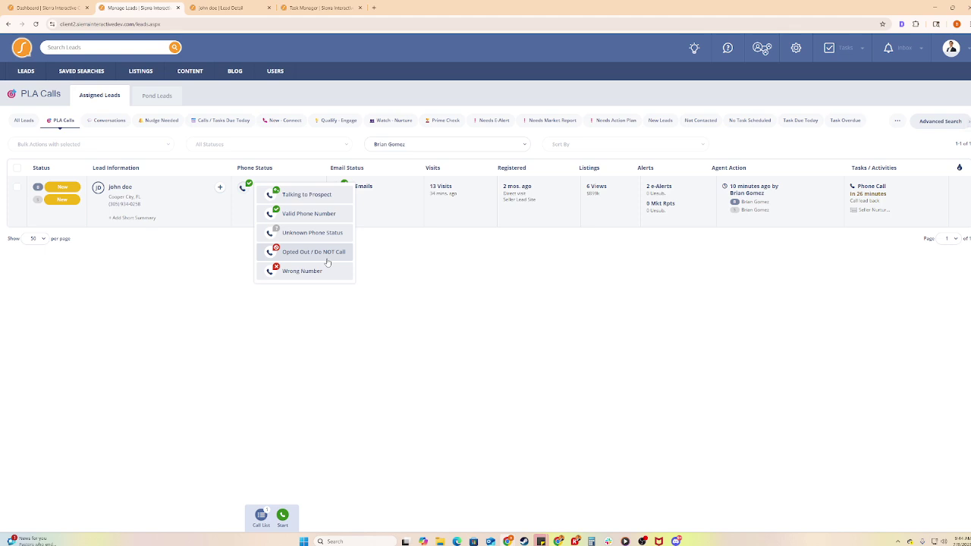
left_click(436, 275)
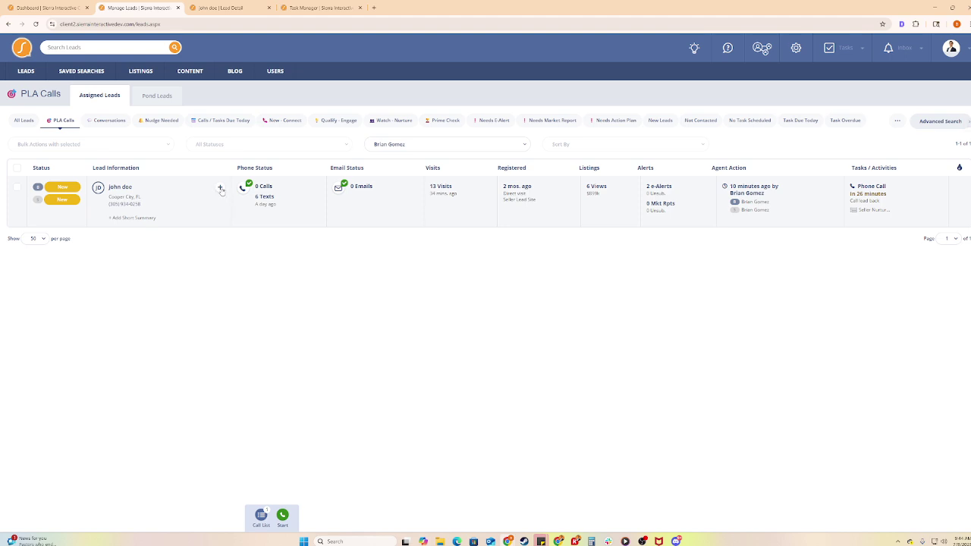
Start a phone call log for the lead as an outbound call with the outcome Talked to Lead.
left_click(220, 188)
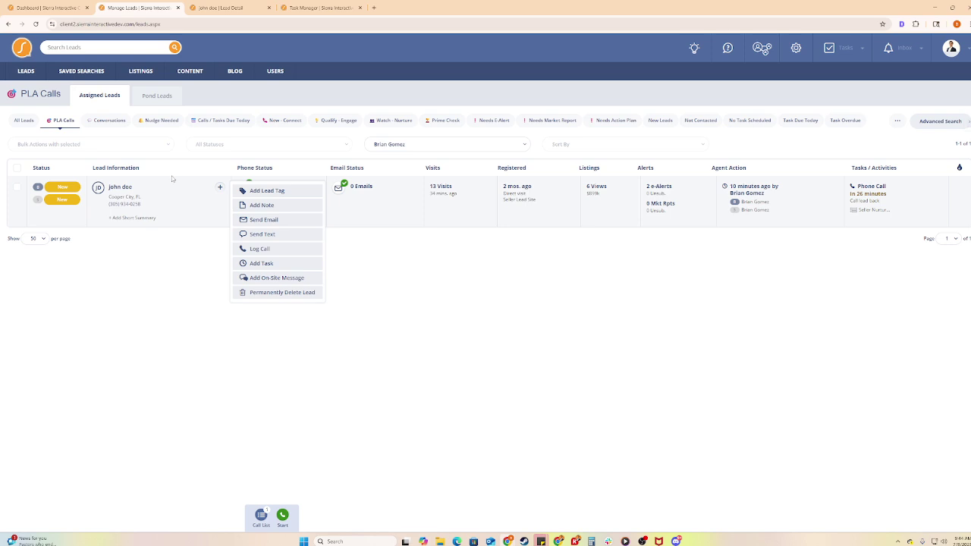
left_click(278, 251)
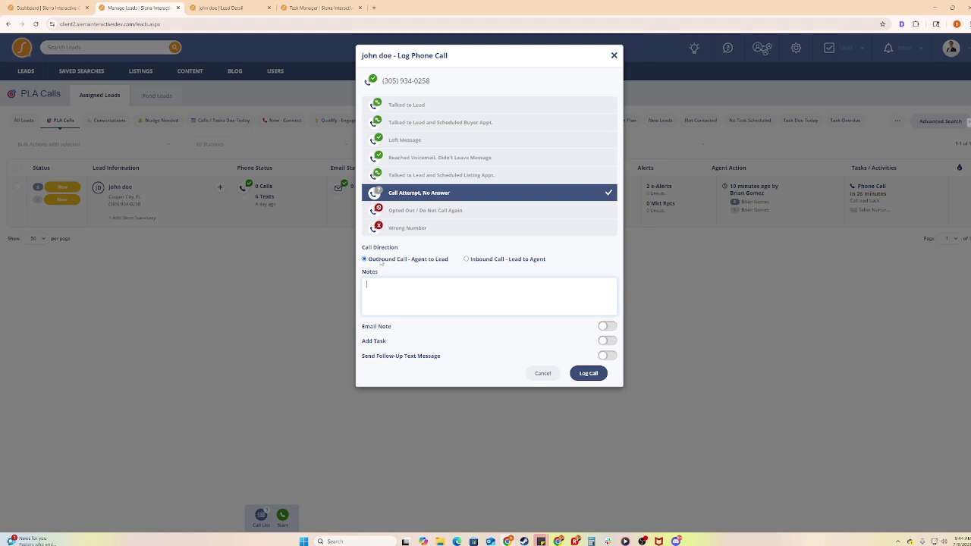
left_click(476, 260)
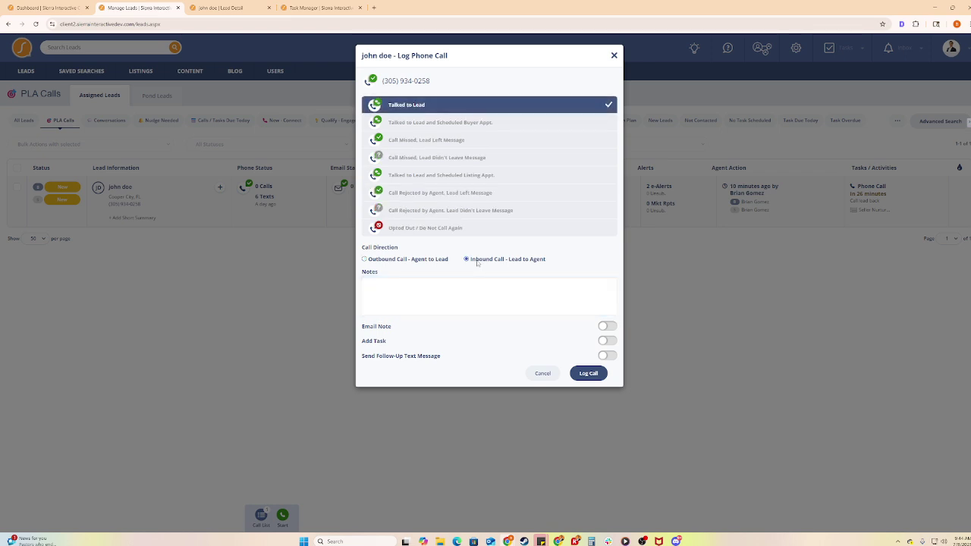
left_click(383, 259)
left_click(401, 301)
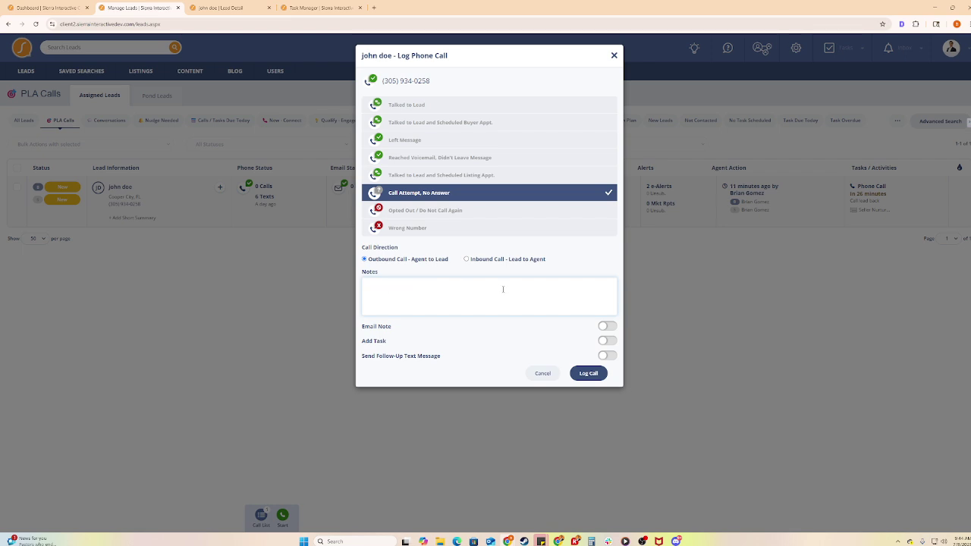
left_click(417, 106)
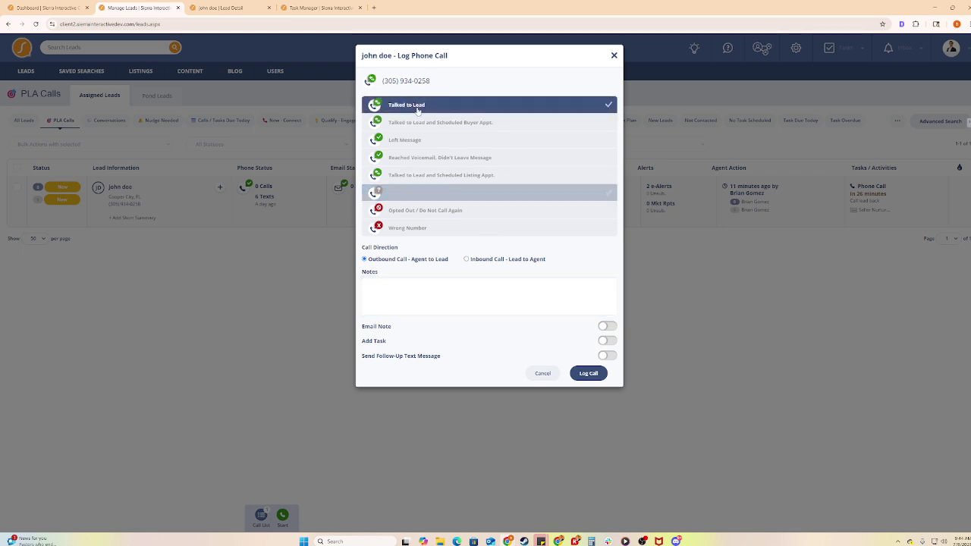
left_click(395, 288)
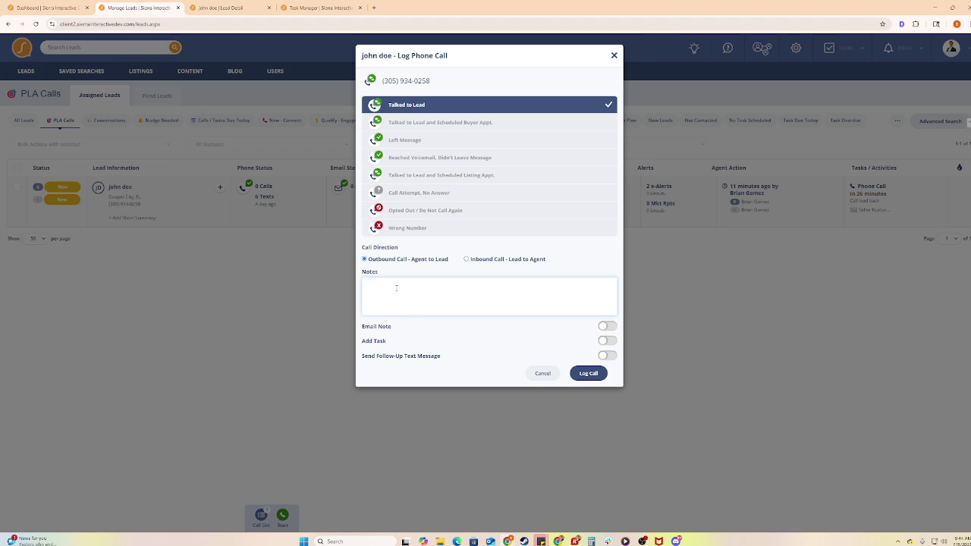
Add a task to the call log and enter the note "Looking for a 4/3 in davie, set up a saved search for him.".
left_click(607, 342)
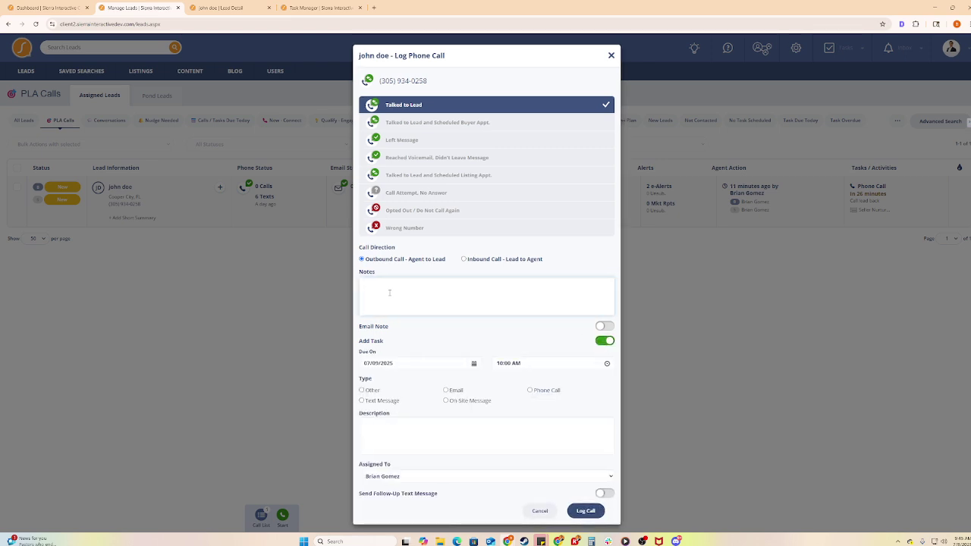
left_click(389, 293)
type("ooking for a 4/")
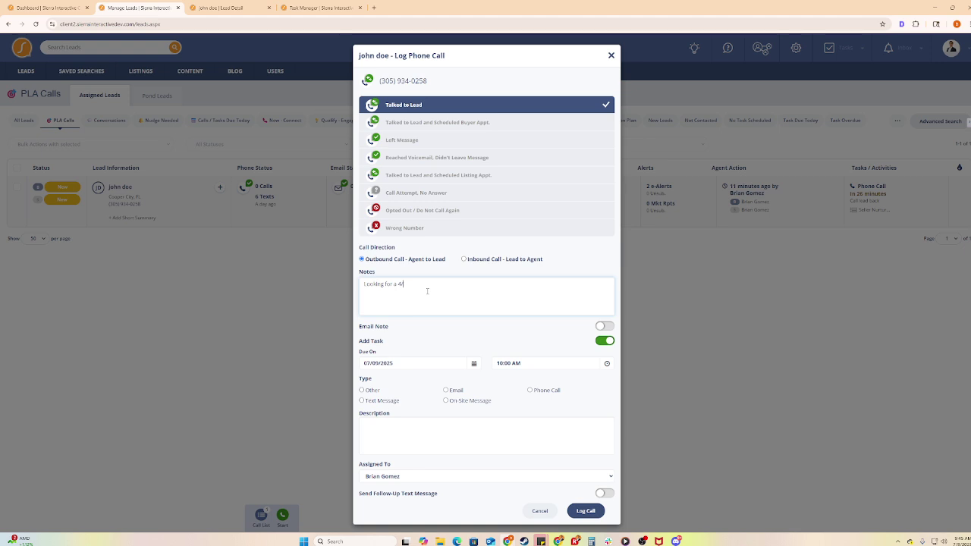
type("3 in davie, set up a saved search for him.")
Set the added task's type to Other and close the call log without saving it.
left_click(373, 392)
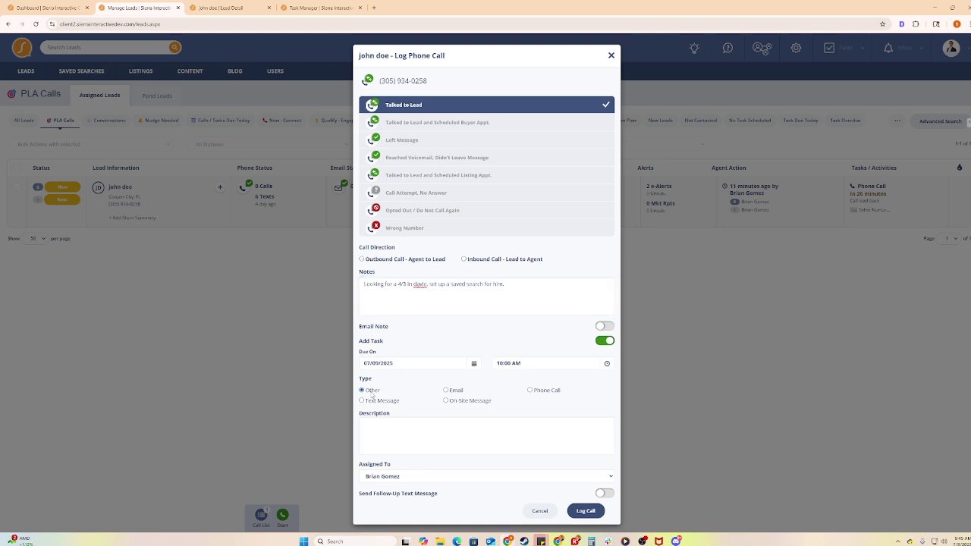
left_click(389, 435)
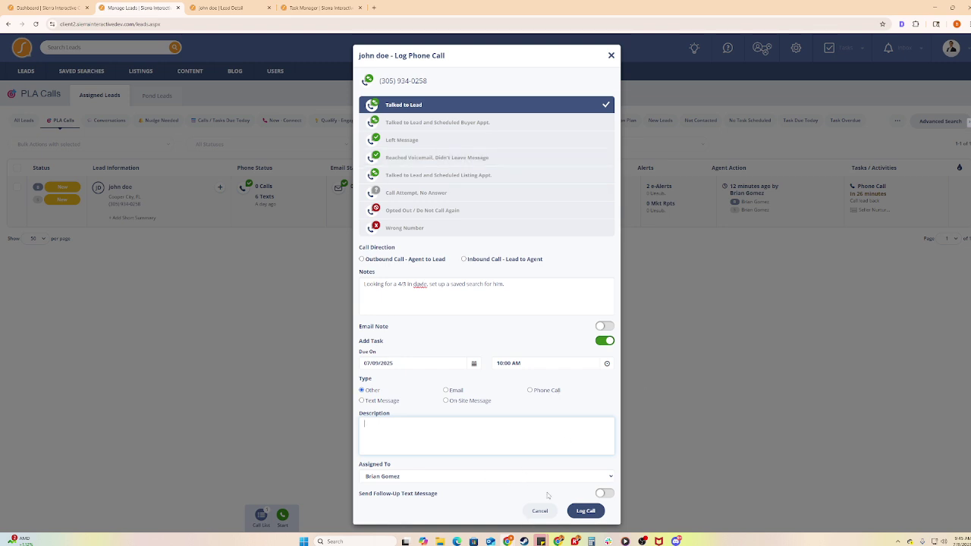
left_click(610, 55)
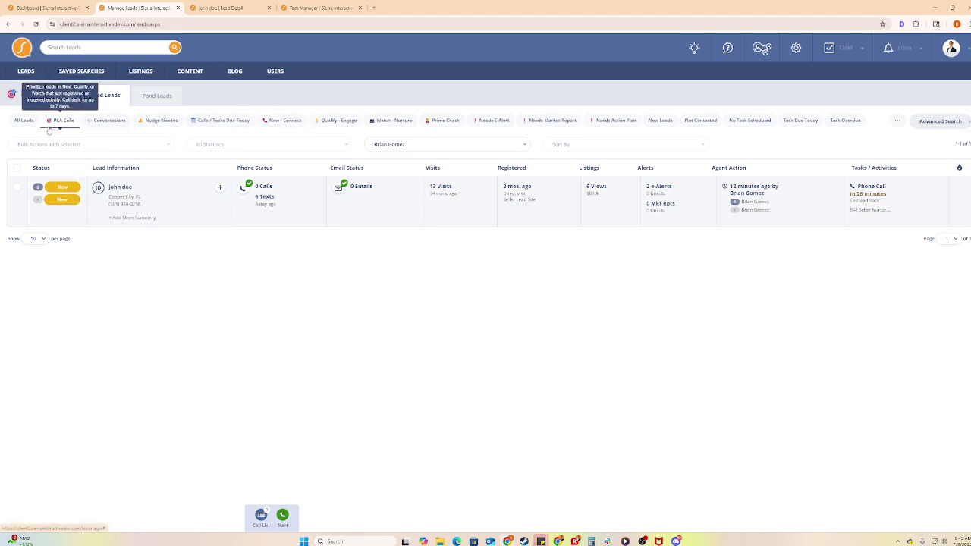
left_click(54, 190)
left_click(283, 258)
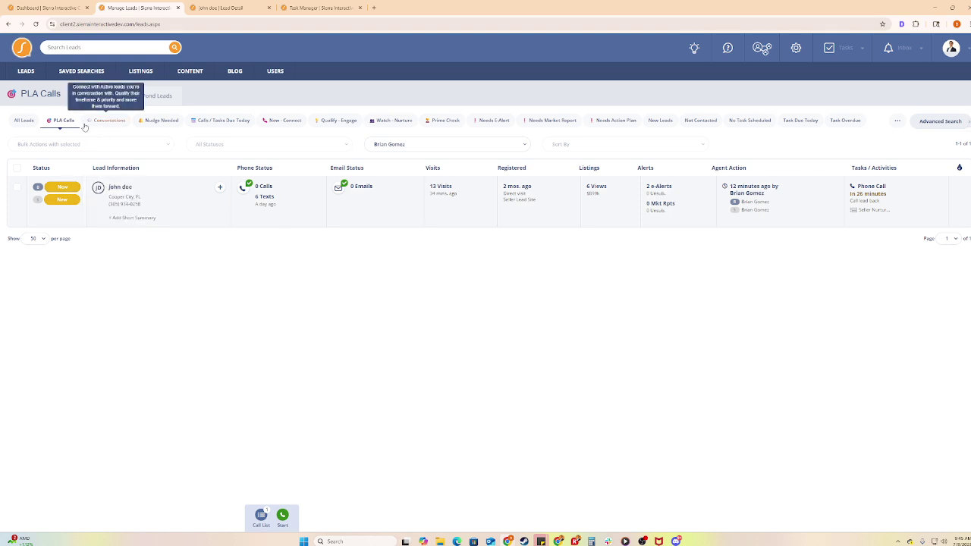